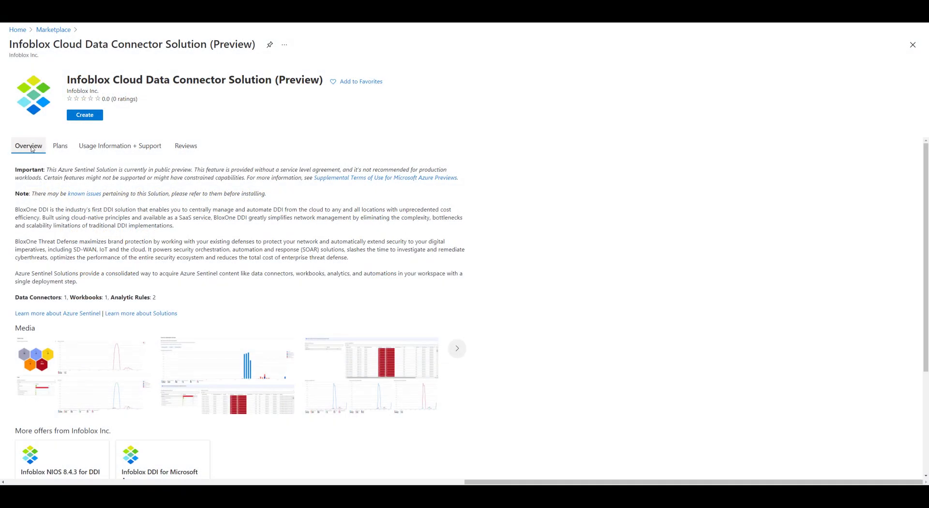
Step: Check the solution's plans and start creating it with resource group RG1 and Log Analytics workspace Infoblox-1
click(56, 148)
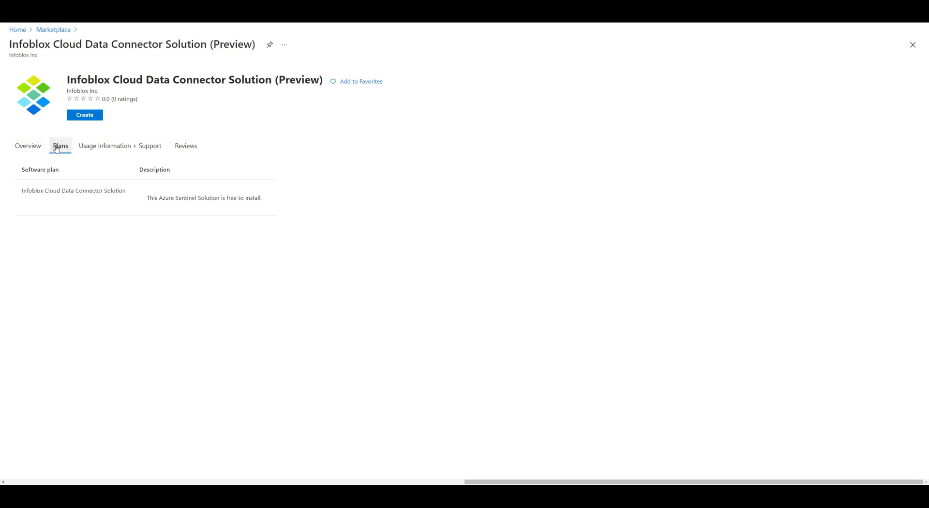
click(85, 116)
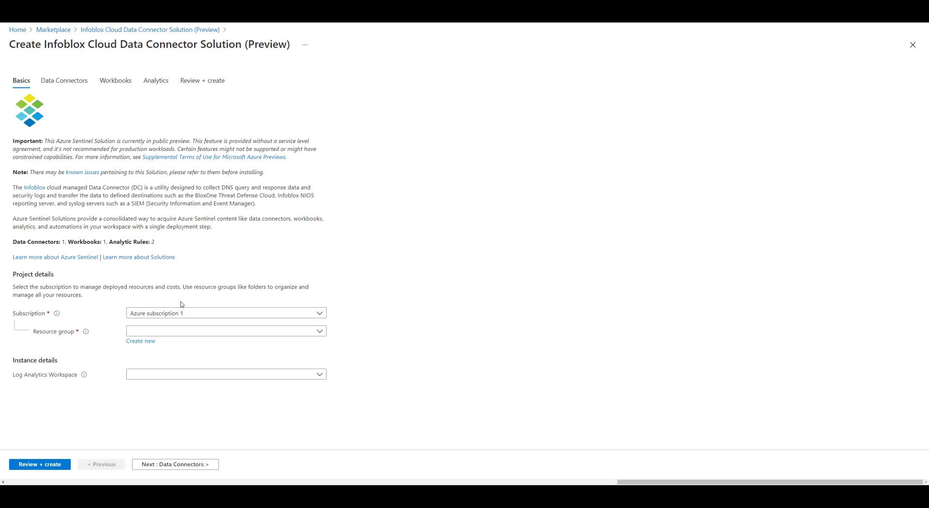
click(192, 331)
click(186, 363)
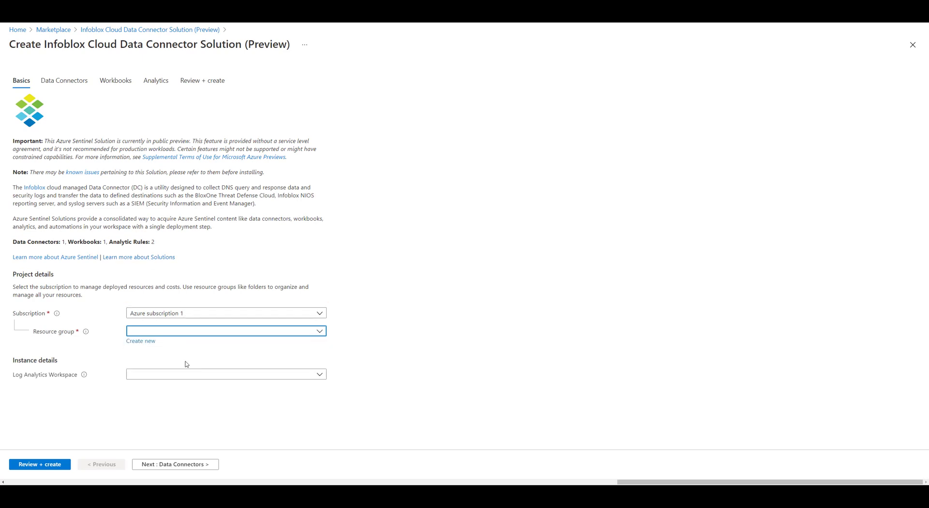
click(186, 374)
click(182, 406)
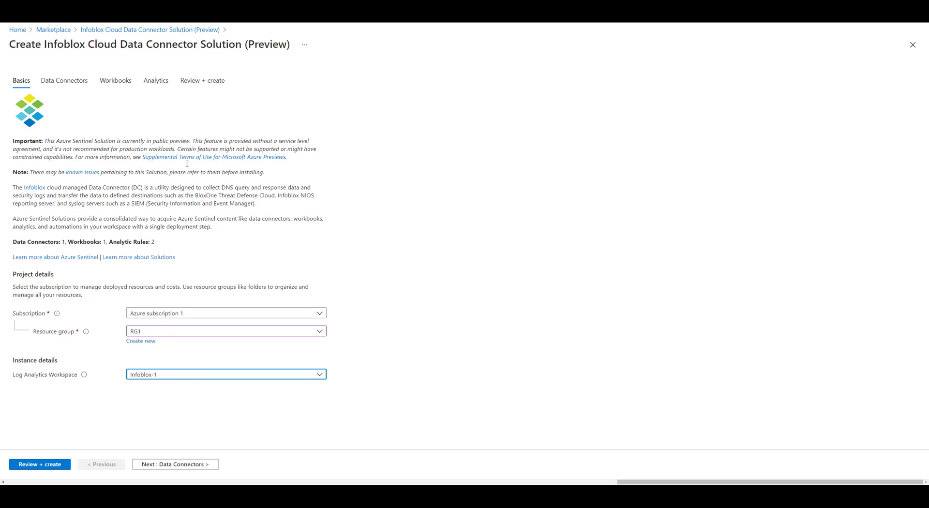
Step: Review the analytics rules, workbook and data connector that the Infoblox Cloud Data Connector solution installs
click(153, 83)
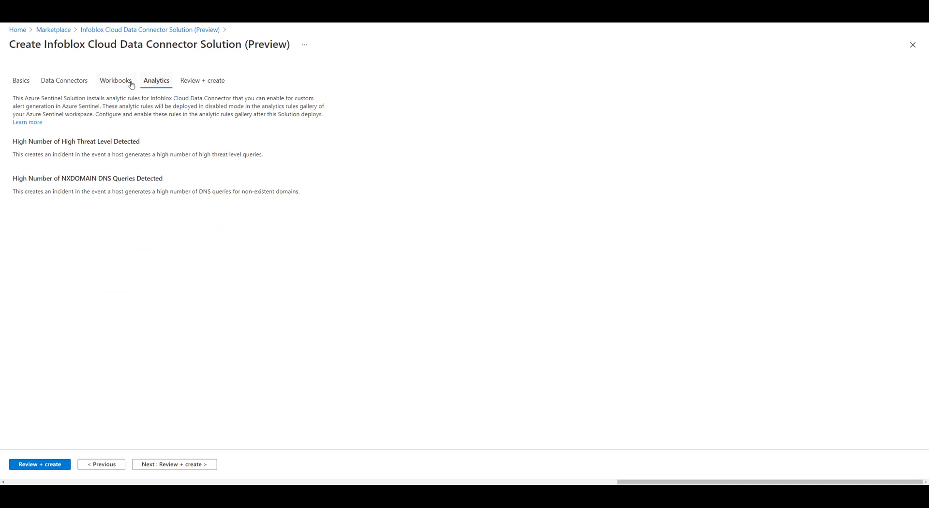
click(115, 86)
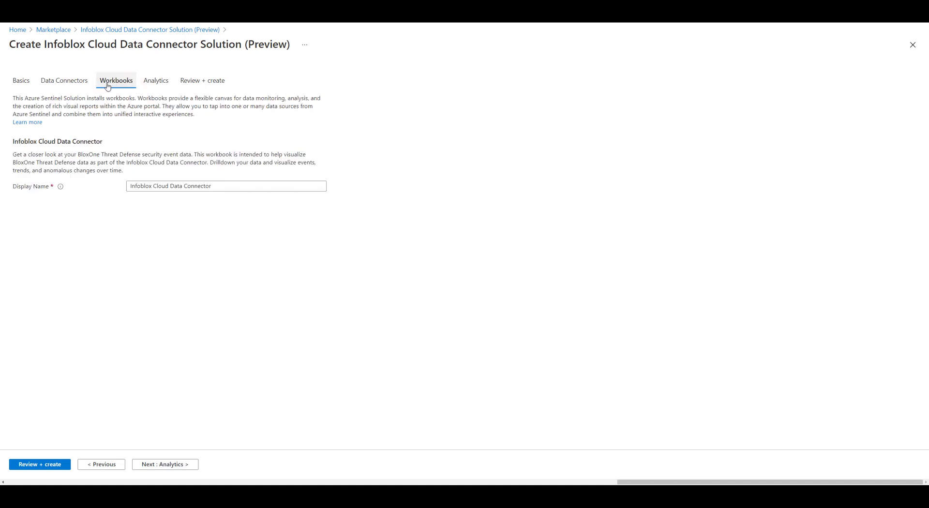
click(71, 86)
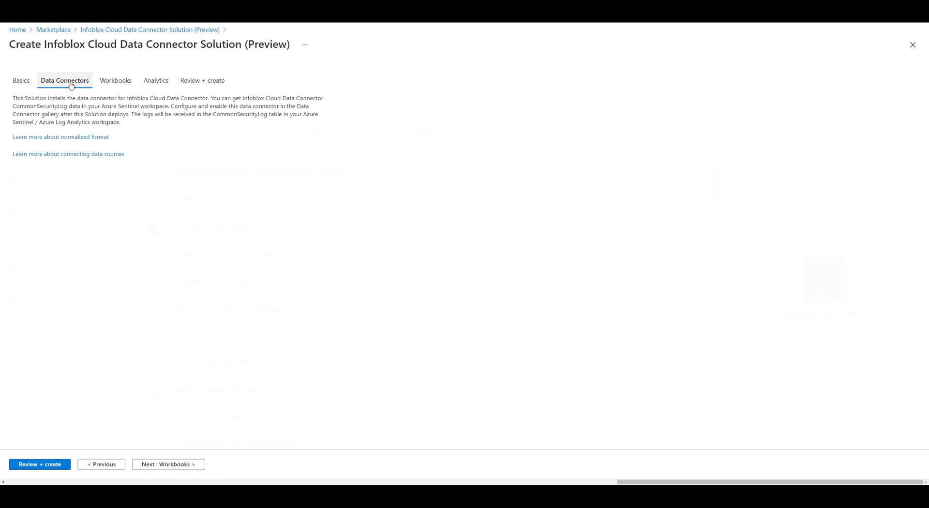
Step: Browse the Azure Sentinel data connectors and show details of Azure Web Application Firewall (WAF) and the connector below it
scroll(719, 194, down, 1)
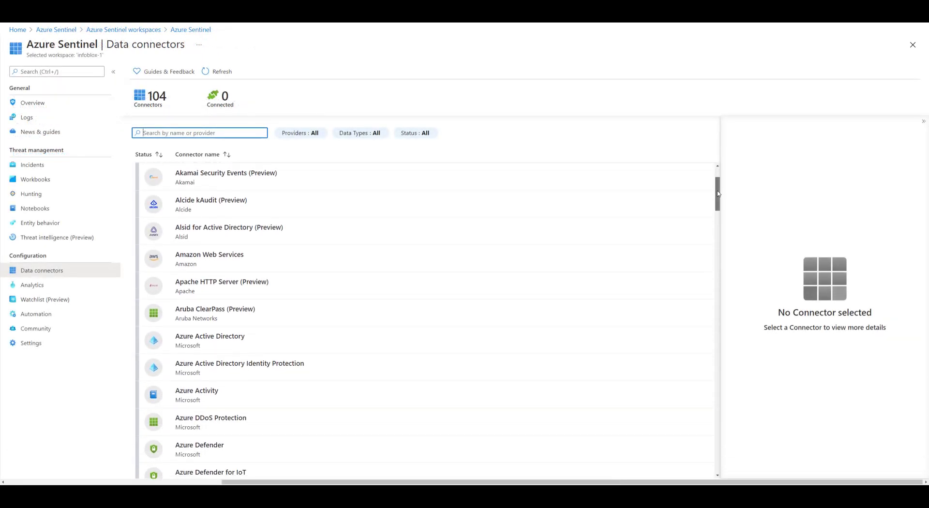
drag(718, 193, 715, 237)
click(596, 262)
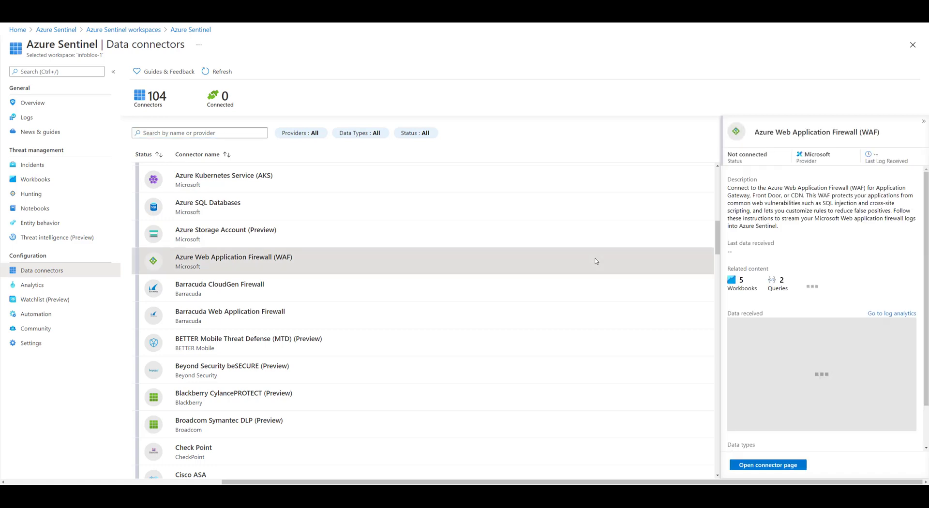
click(586, 289)
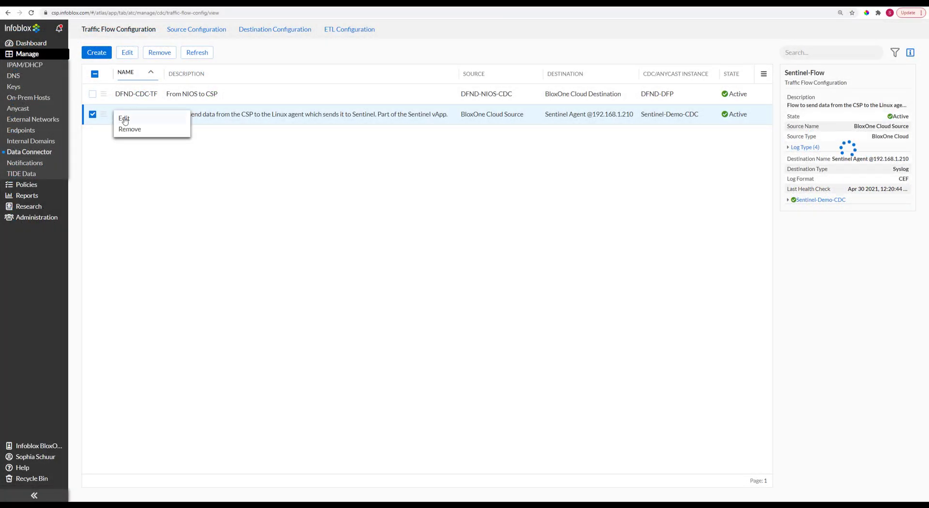
Step: In the Infoblox Cloud Services Portal, open the Sentinel-Flow traffic flow for editing and inspect its source and destination configurations
click(124, 119)
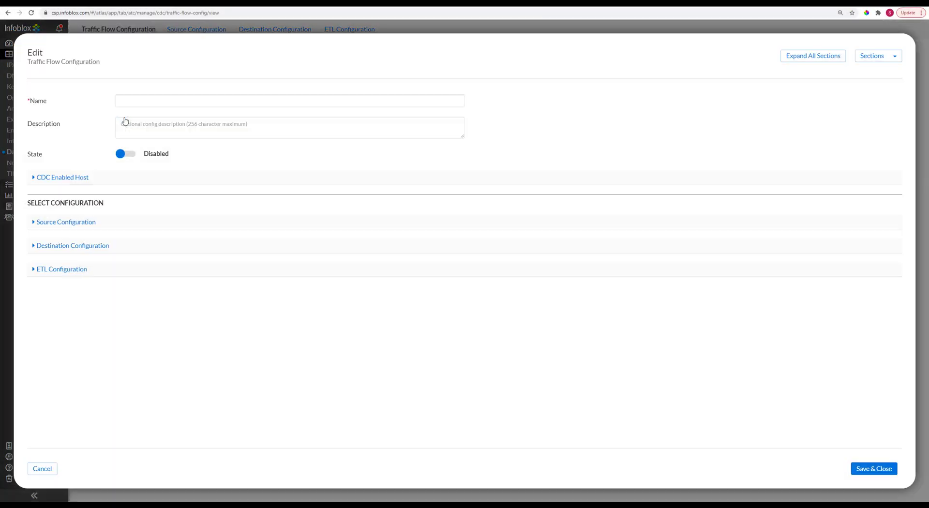
click(70, 223)
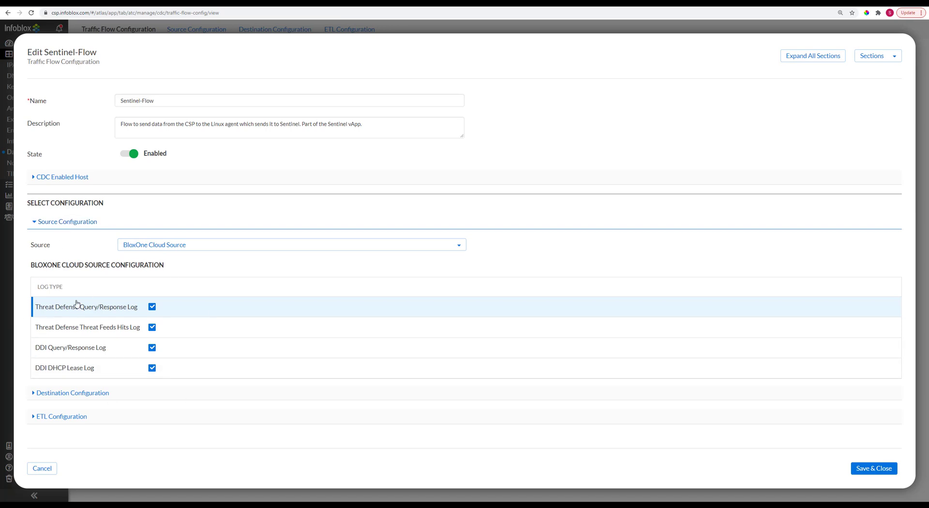
click(87, 395)
scroll(146, 409, down, 1)
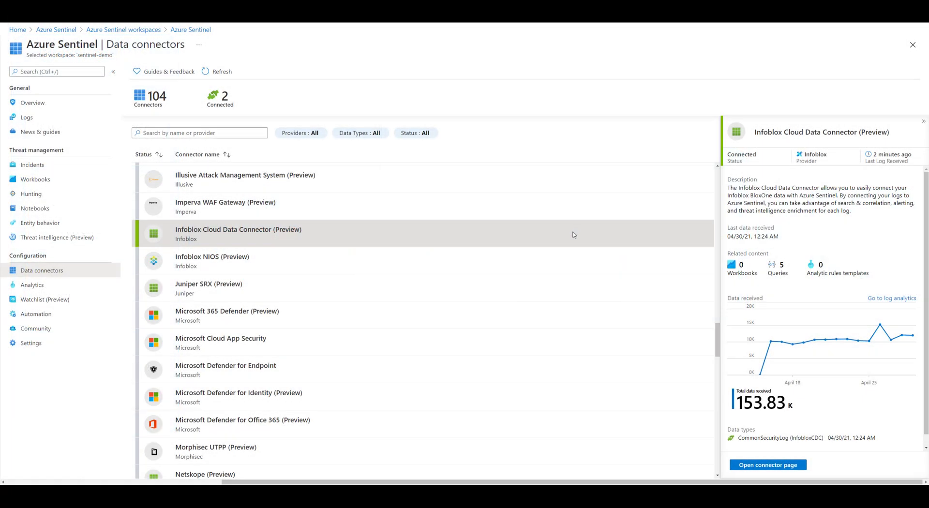
Step: In Azure Sentinel, open the Infoblox Cloud Data Connector page and read its Linux Syslog agent and BloxOne setup instructions
click(779, 465)
scroll(411, 231, down, 3)
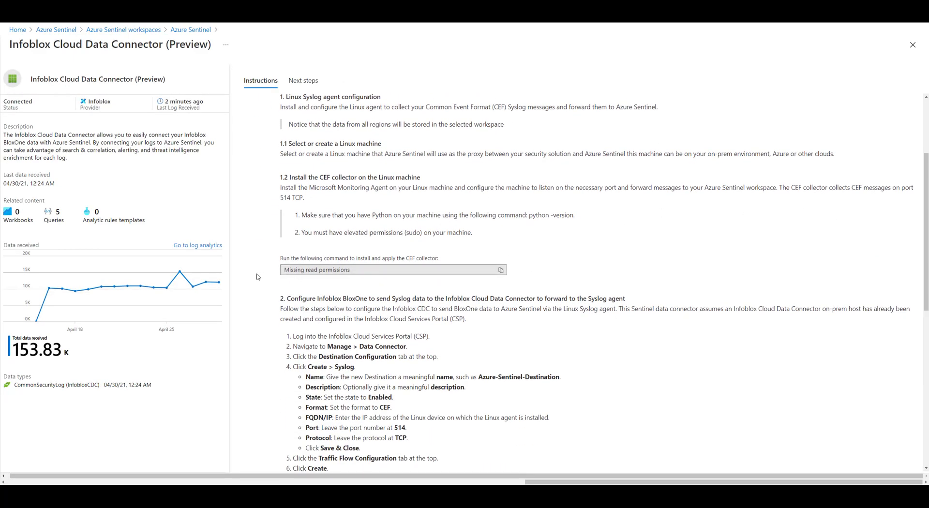
scroll(550, 281, down, 3)
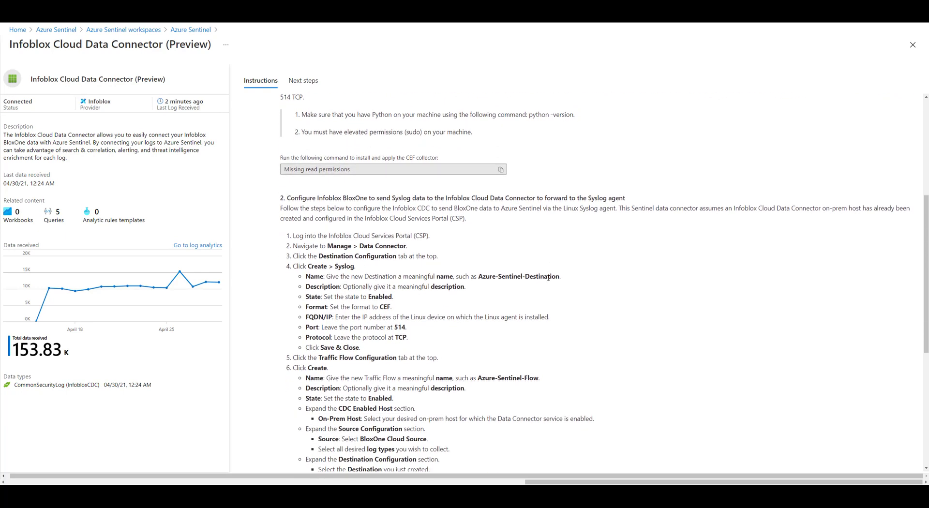
scroll(550, 281, down, 1)
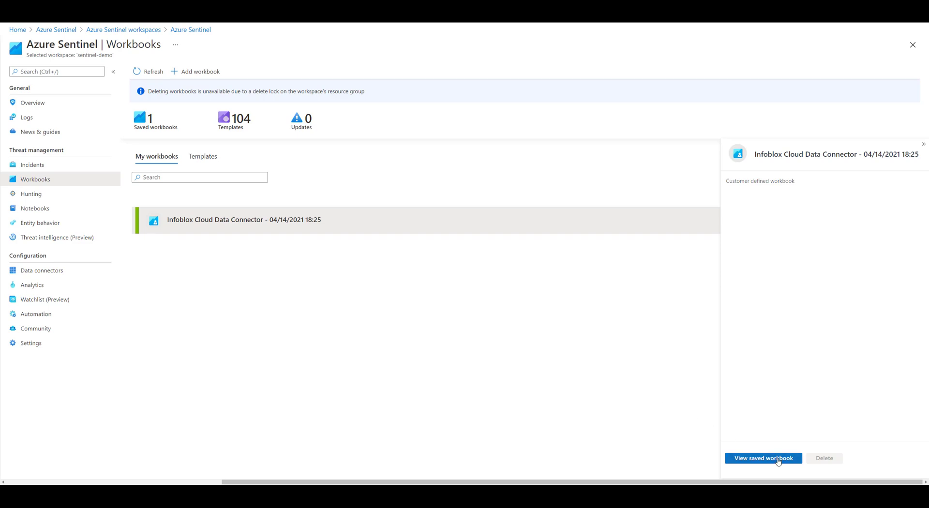
Step: Open the saved Infoblox Cloud Data Connector workbook and look through its Threat Level, Feed and Threat Class filter options
click(764, 458)
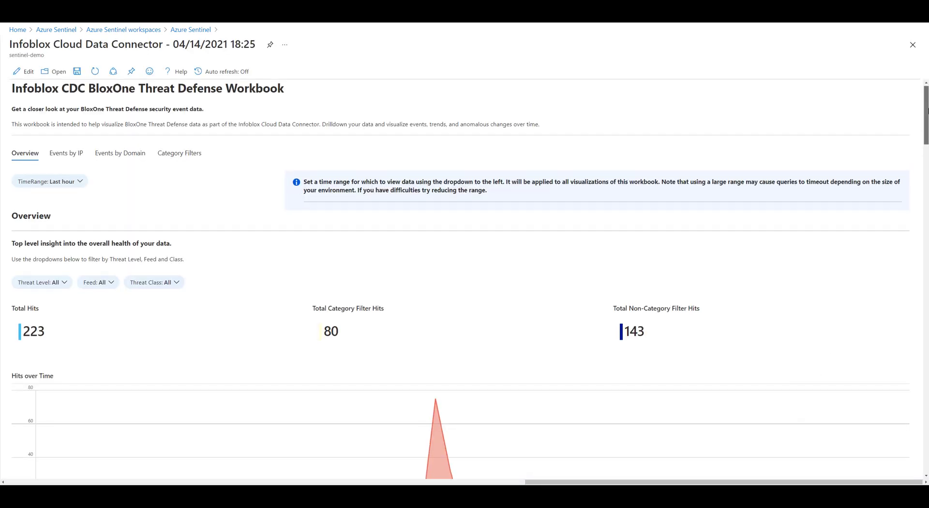
mouse_move(926, 112)
mouse_down()
mouse_move(927, 441)
mouse_move(927, 102)
mouse_up()
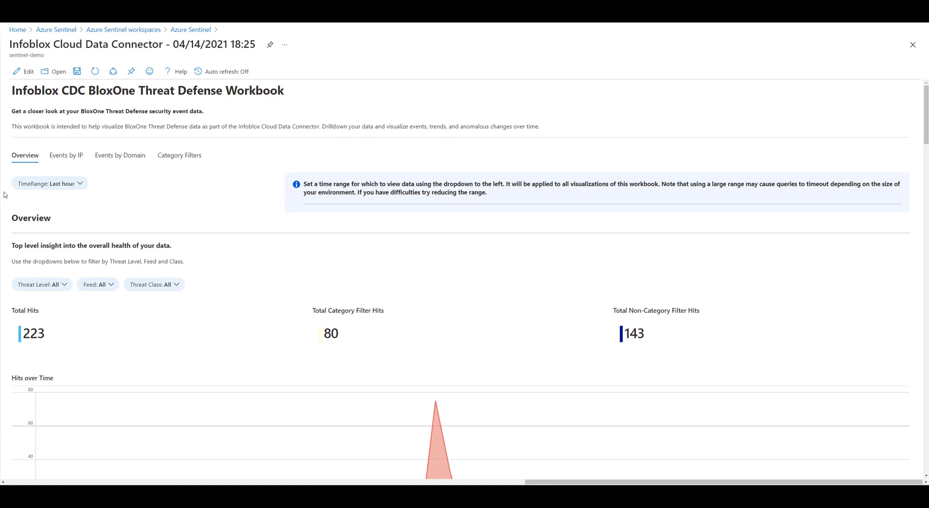
click(48, 285)
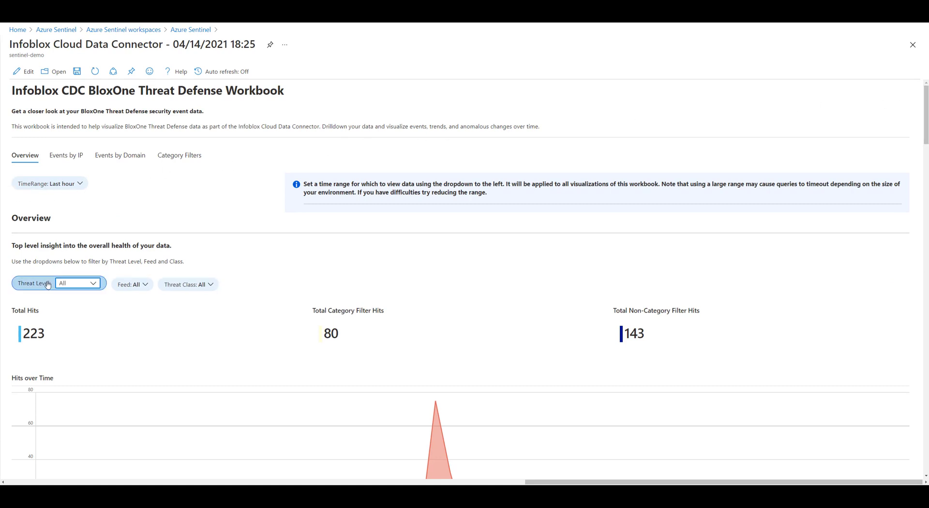
click(82, 284)
click(127, 285)
click(157, 286)
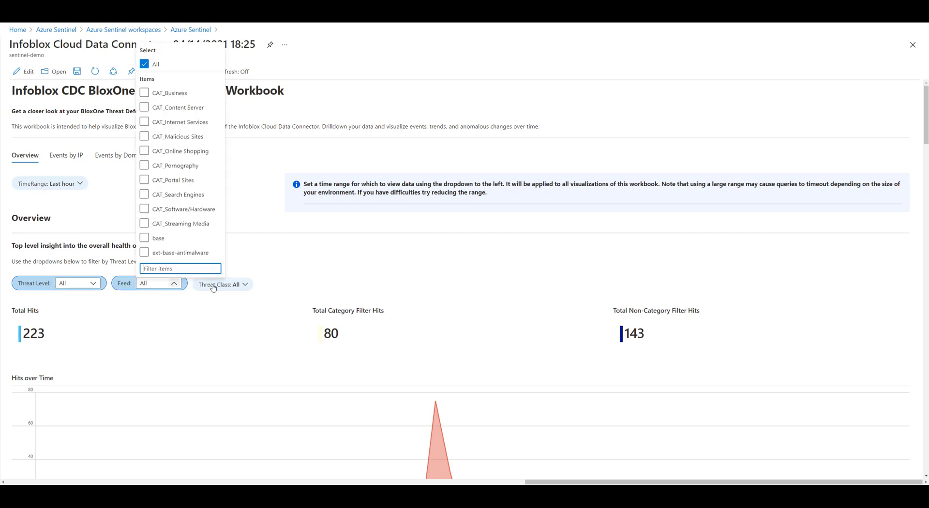
click(244, 285)
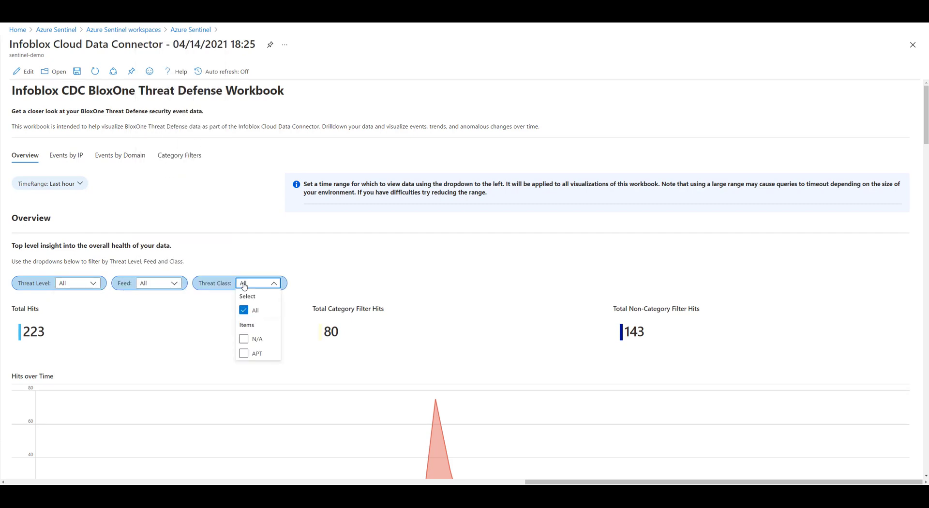
click(554, 240)
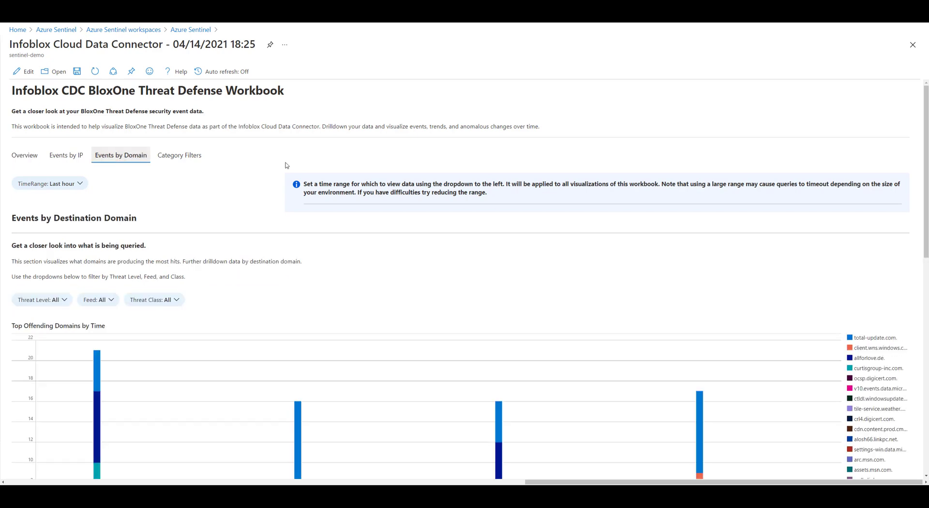
Step: Review the workbook's events by destination domain and drill down into the detailed events for total-update.com
drag(926, 145, 921, 197)
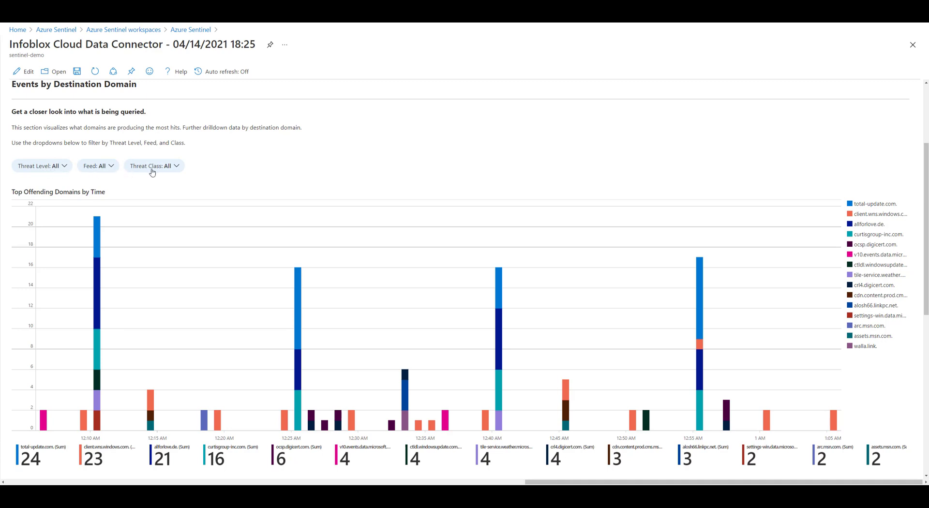
drag(927, 204, 927, 363)
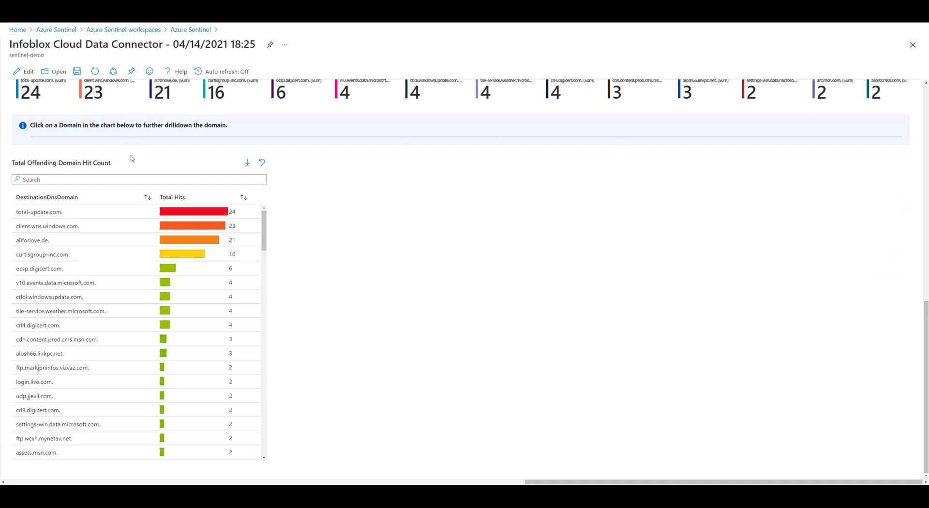
click(134, 215)
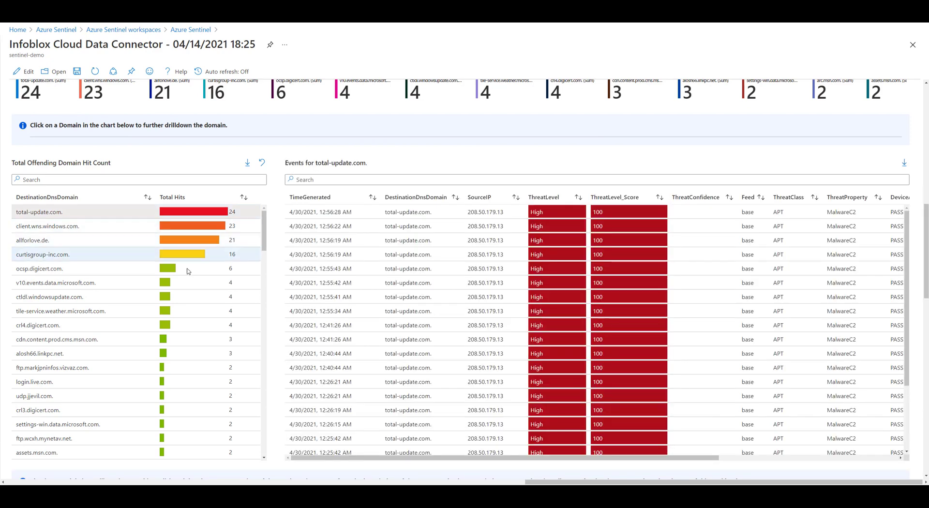
drag(449, 460, 640, 465)
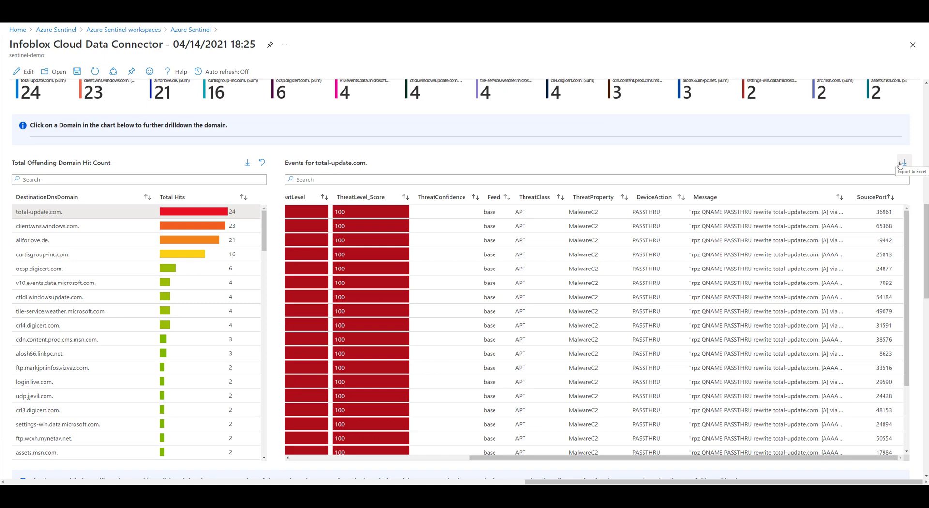
Step: Narrow the graph of top IPs querying total-update.com to 12:53 AM – 12:58 AM and view that window's events
drag(928, 195, 927, 304)
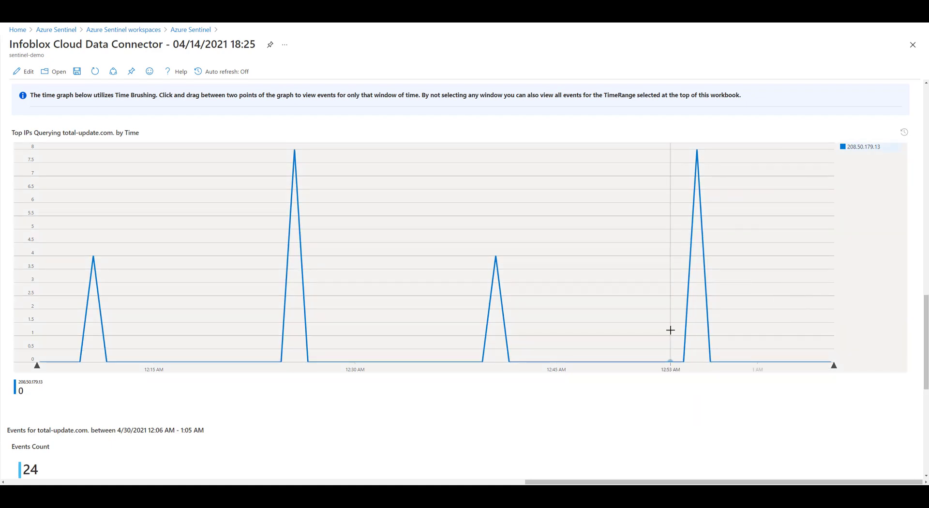
drag(671, 329, 741, 331)
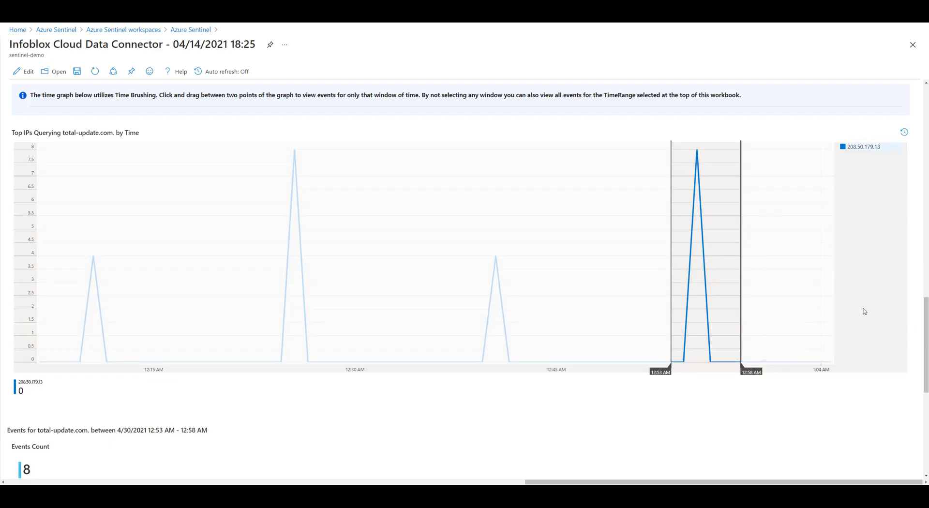
drag(927, 319, 926, 393)
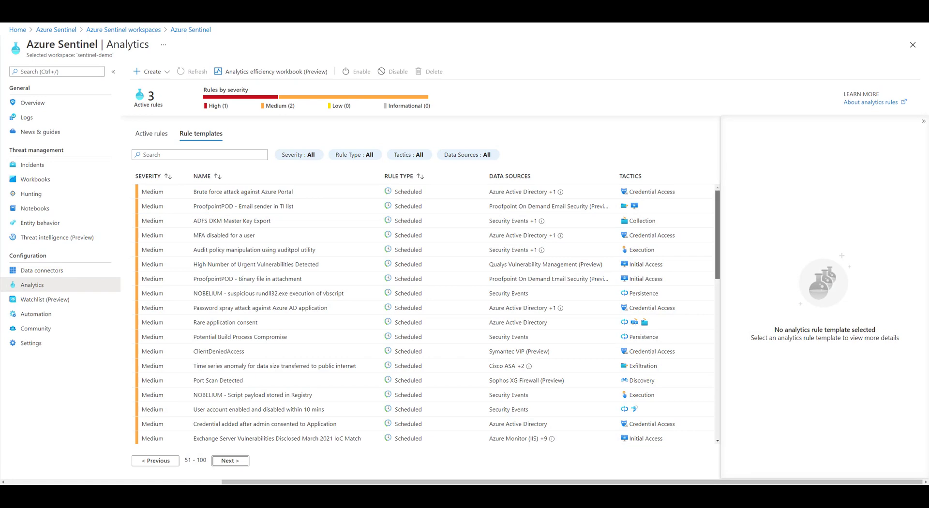
Step: Look through the second page of Azure Sentinel analytics rule templates, down to the Infoblox-related entries
scroll(426, 314, down, 4)
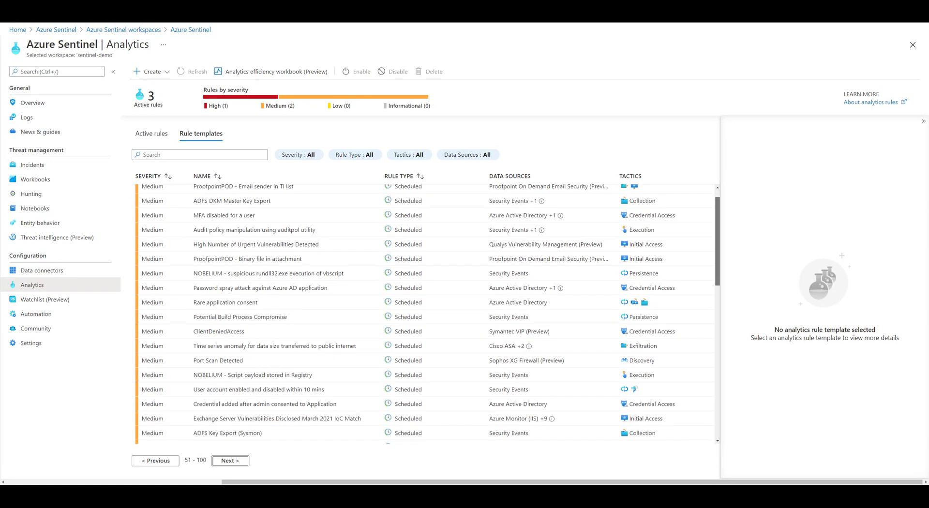
scroll(426, 315, down, 5)
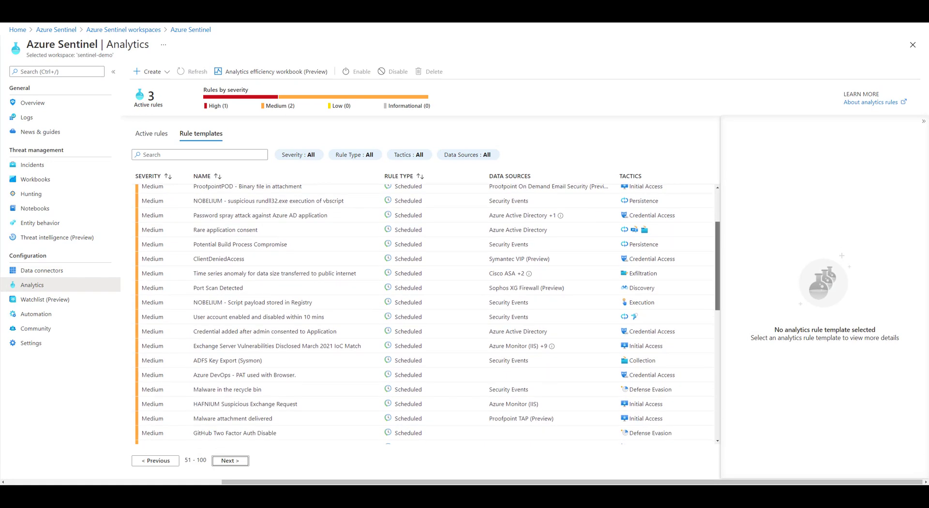
scroll(426, 315, down, 5)
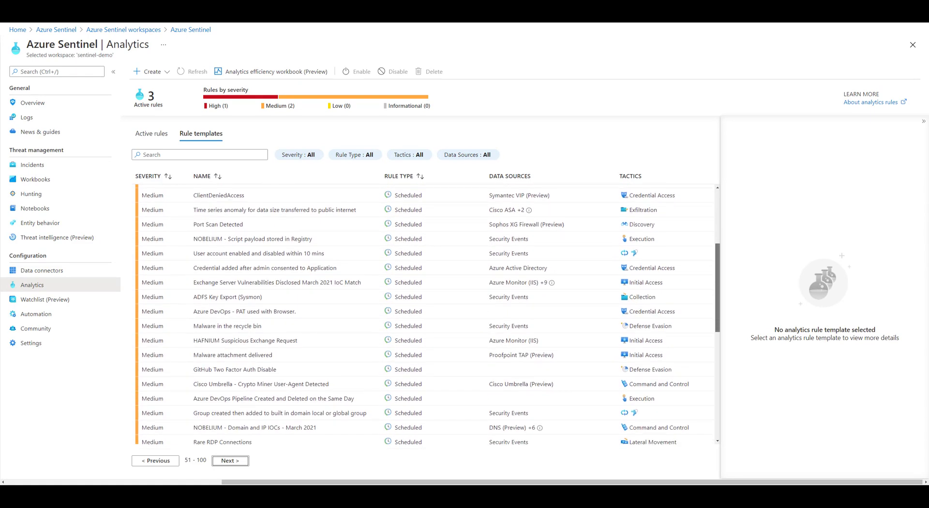
scroll(426, 315, down, 3)
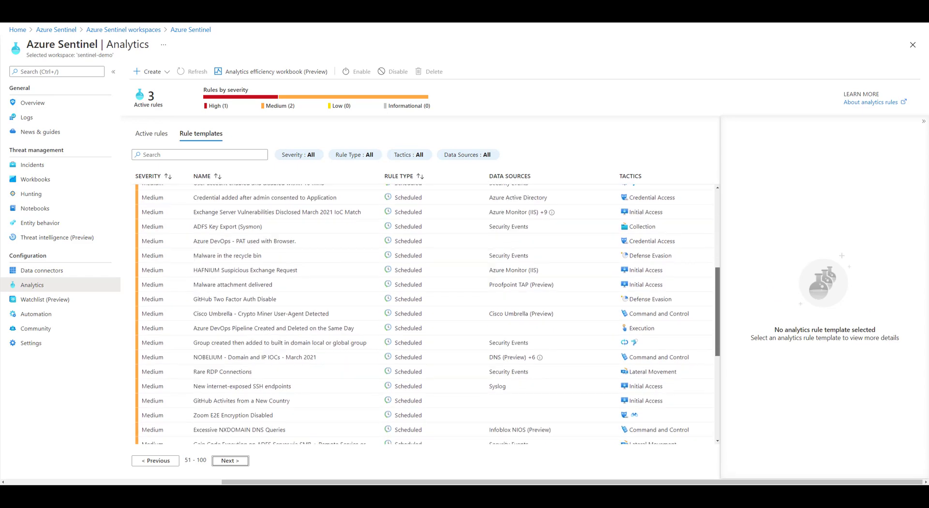
scroll(426, 314, down, 3)
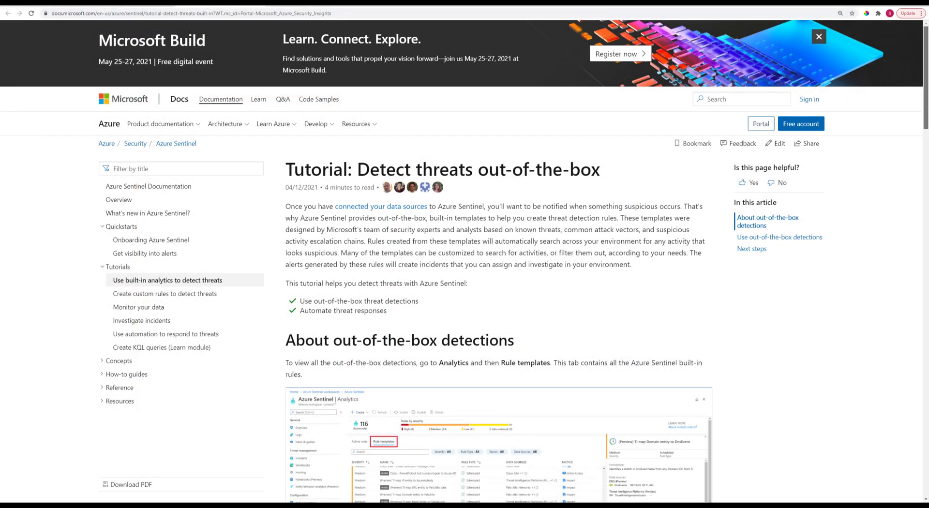
Step: Read through the tutorial on out-of-the-box threat detections, from the rule template types to creating a rule from a template
scroll(462, 260, down, 3)
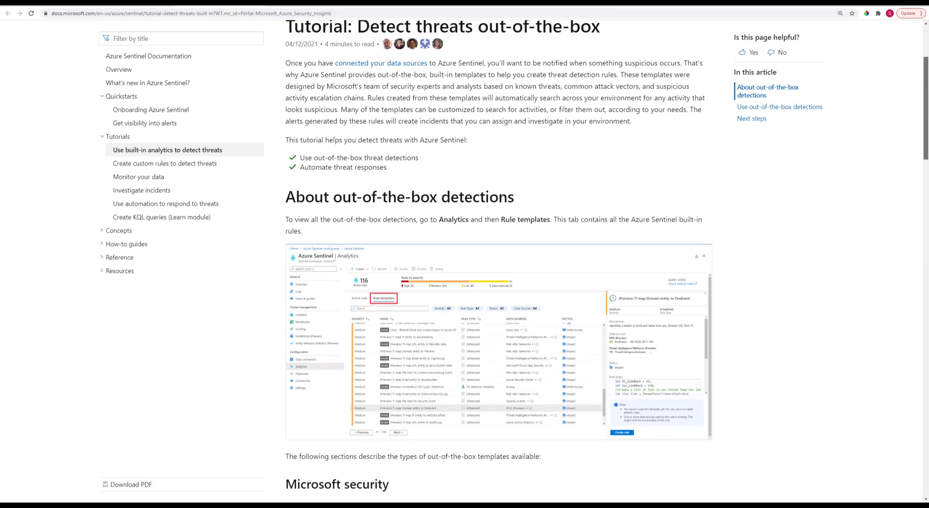
scroll(462, 260, down, 3)
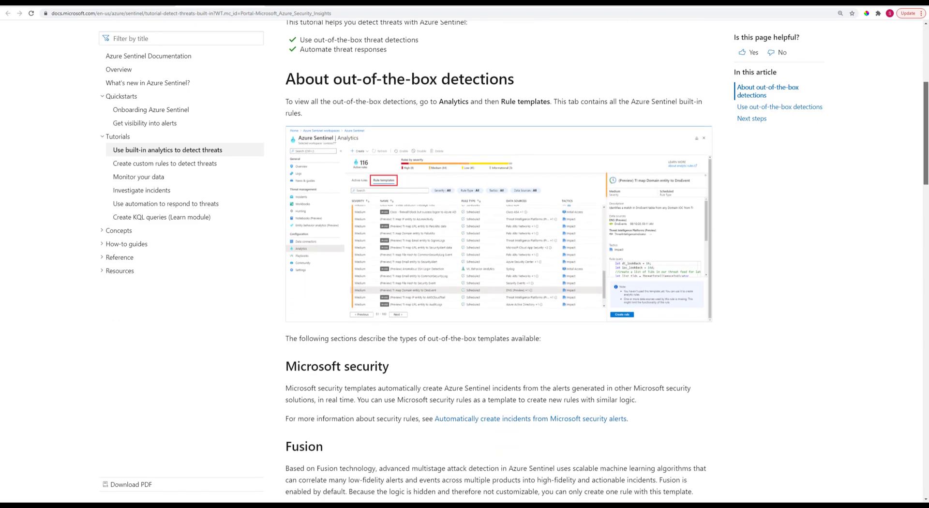
scroll(498, 262, down, 2)
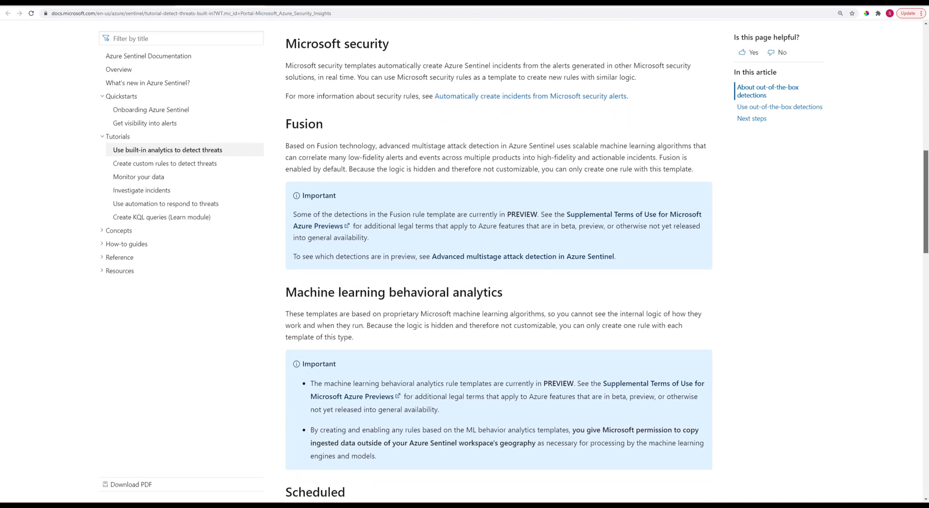
scroll(499, 261, down, 3)
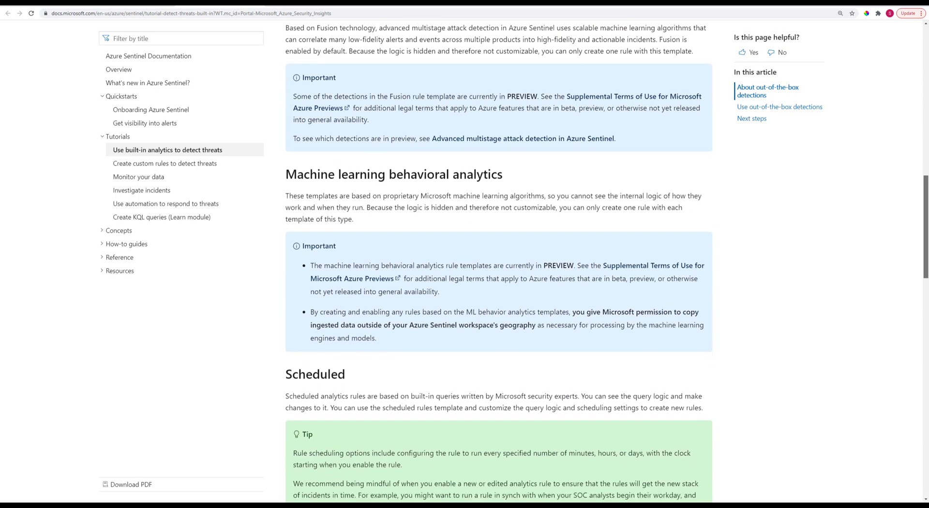
scroll(498, 262, down, 4)
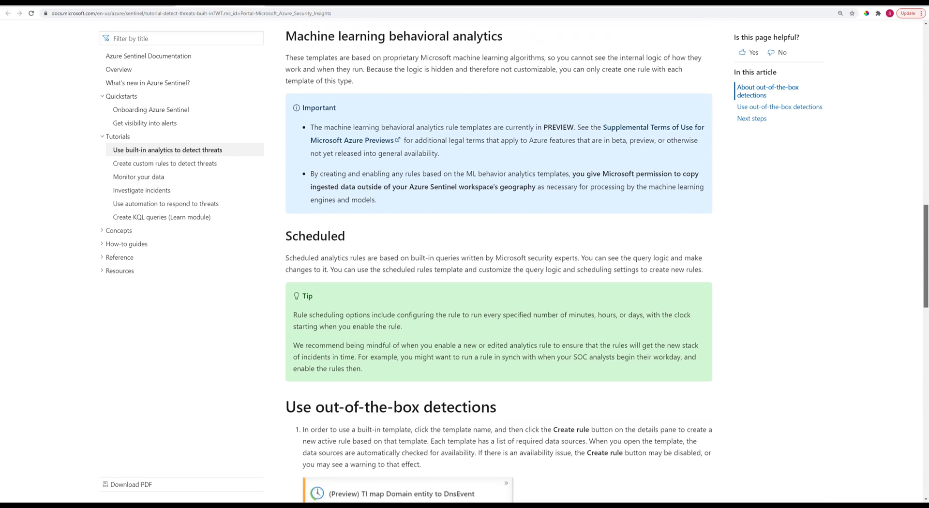
scroll(498, 262, down, 3)
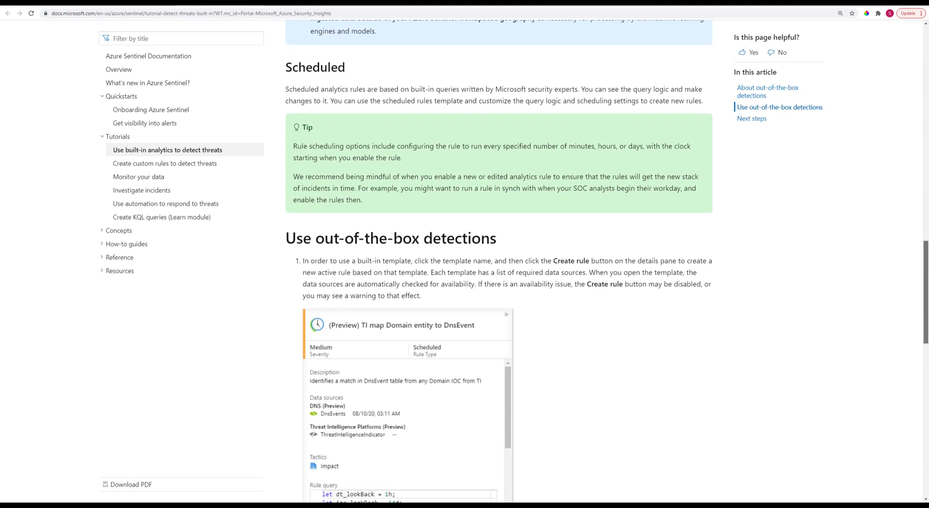
scroll(499, 262, down, 3)
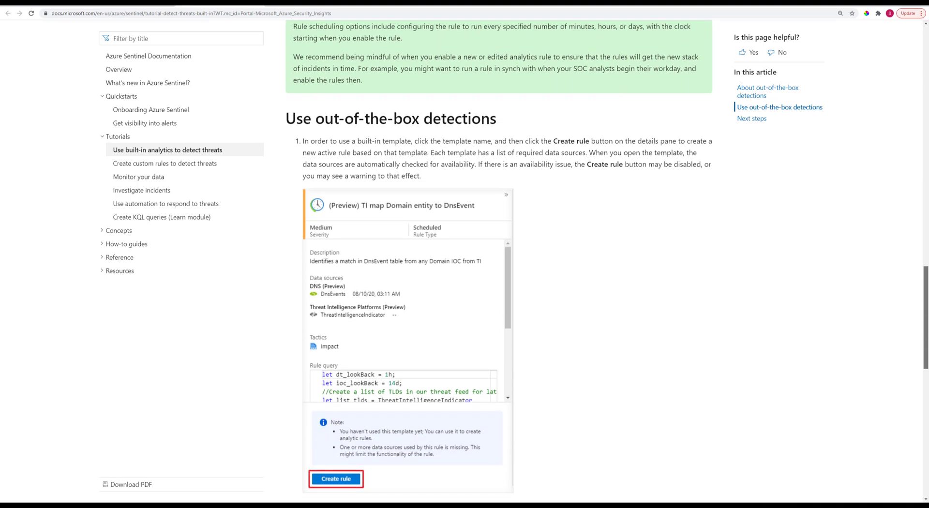
scroll(499, 262, down, 3)
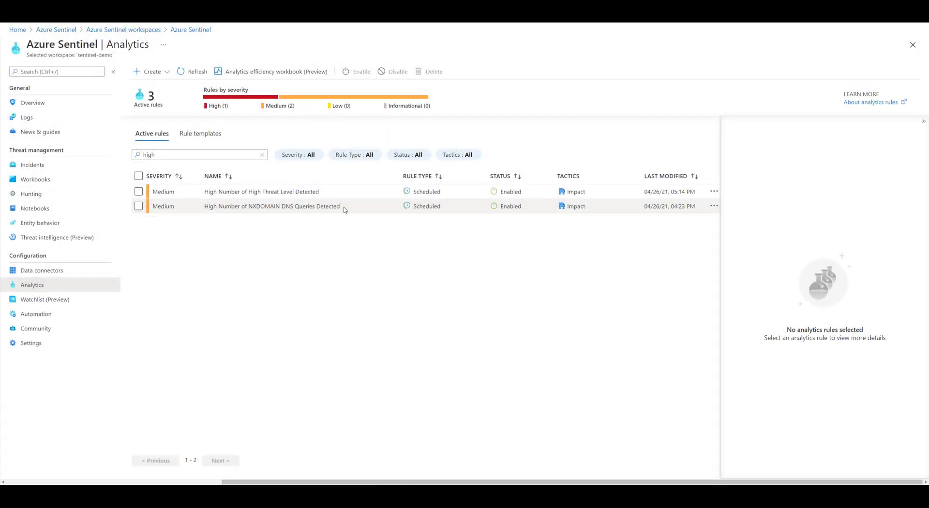
Step: Review the details of the active rule High Number of NXDOMAIN DNS Queries Detected and open it for editing
click(345, 210)
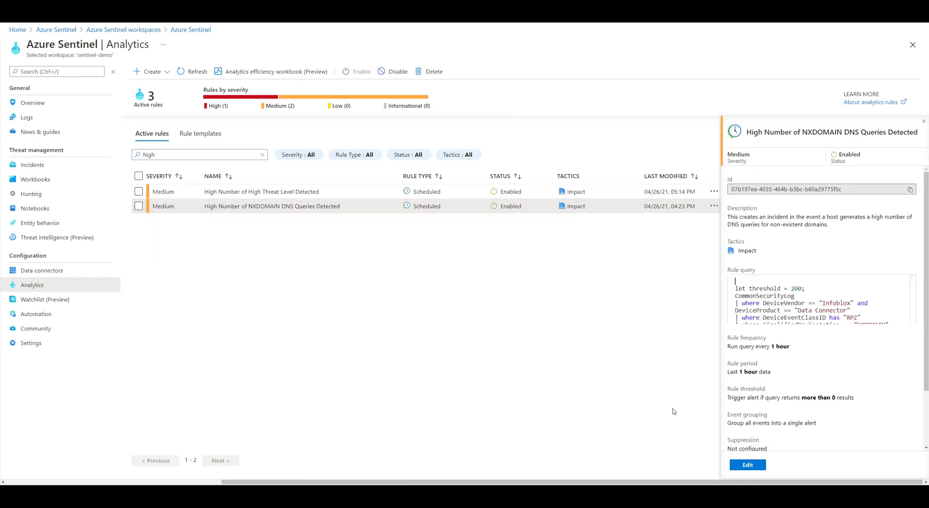
scroll(738, 447, down, 2)
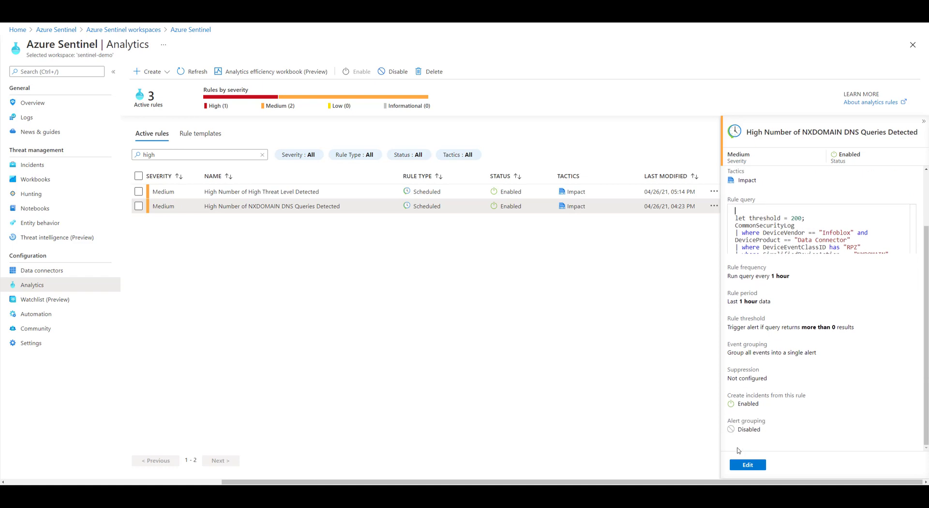
click(746, 464)
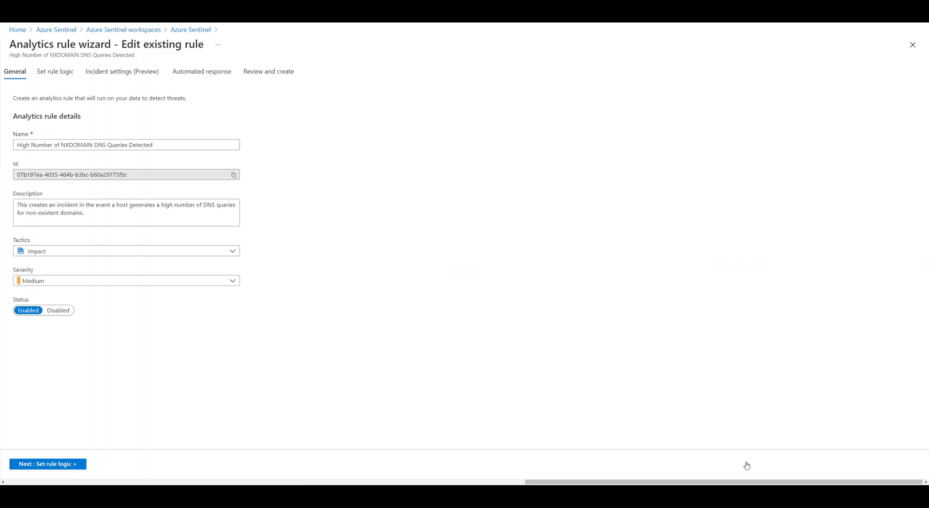
Step: Examine the rule's logic with its enlarged query, entity mapping and query scheduling, and go on to its incident settings
click(67, 78)
click(522, 130)
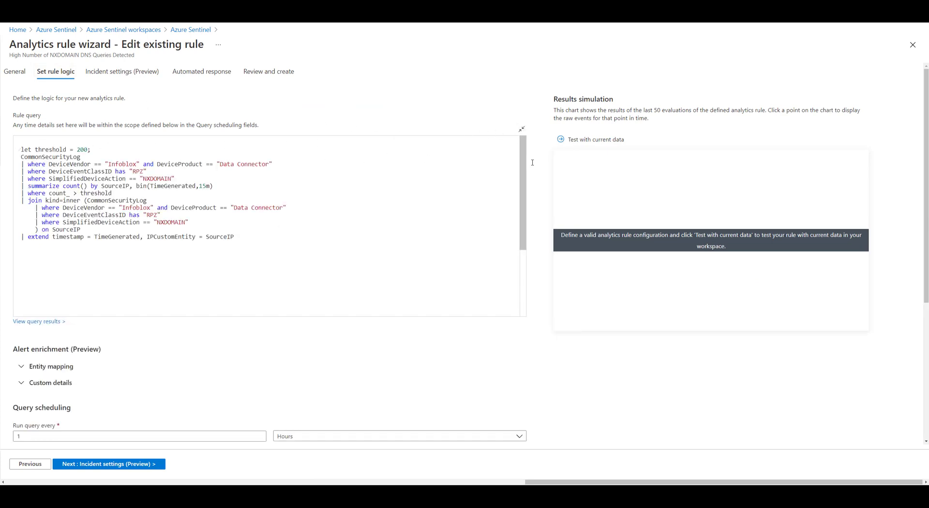
scroll(927, 180, down, 2)
drag(927, 180, 925, 309)
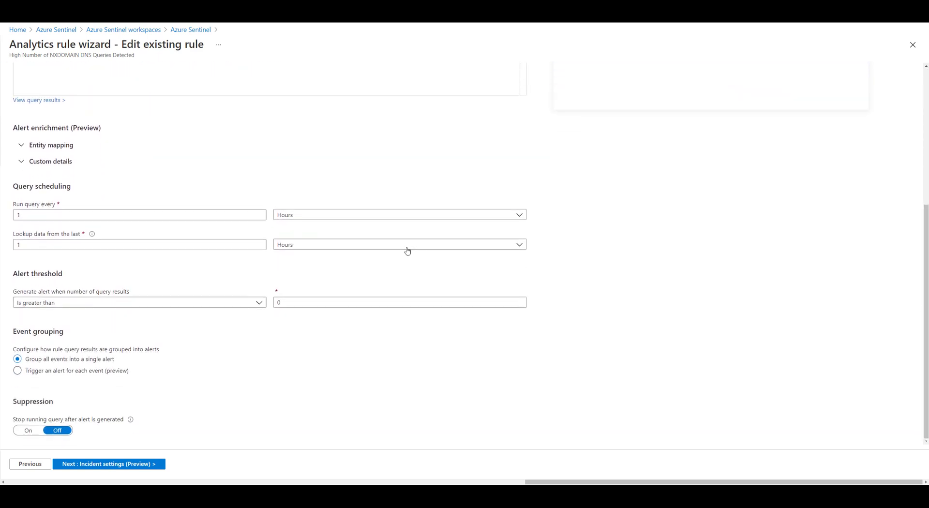
click(58, 146)
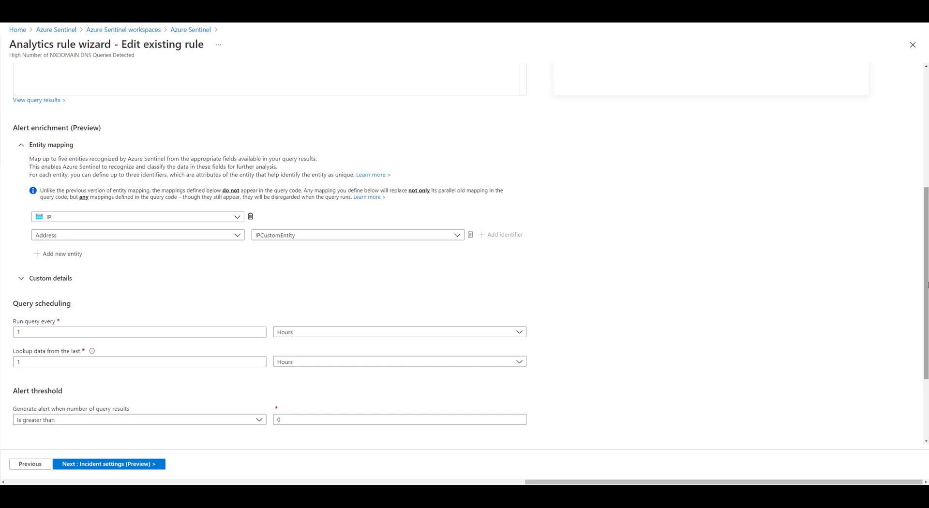
drag(926, 313, 927, 188)
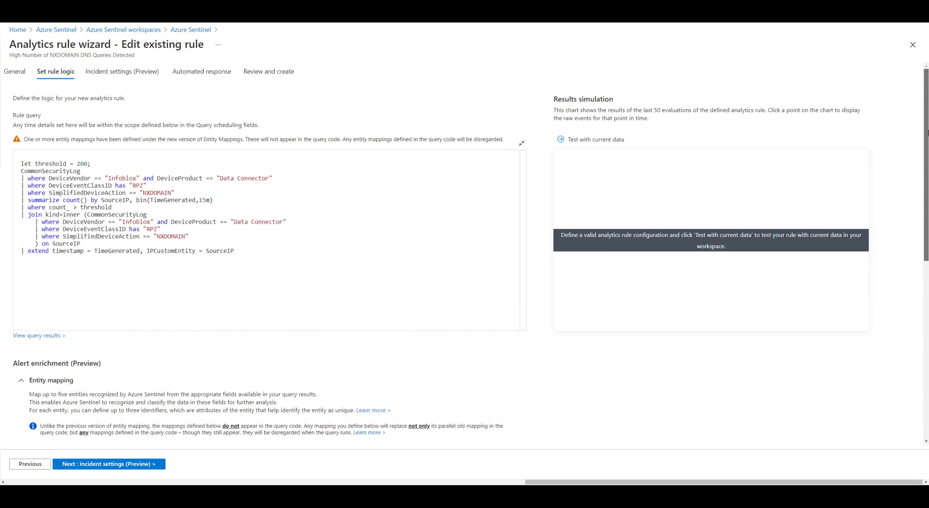
click(115, 73)
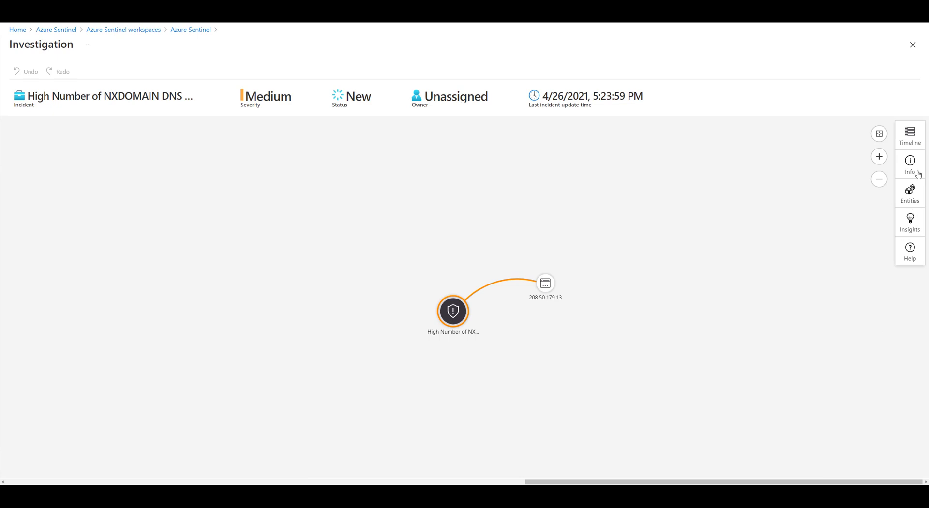
Step: Show the info for IP entity 208.50.179.13 in the investigation graph and expand its related alerts and assigned host
click(918, 173)
click(547, 284)
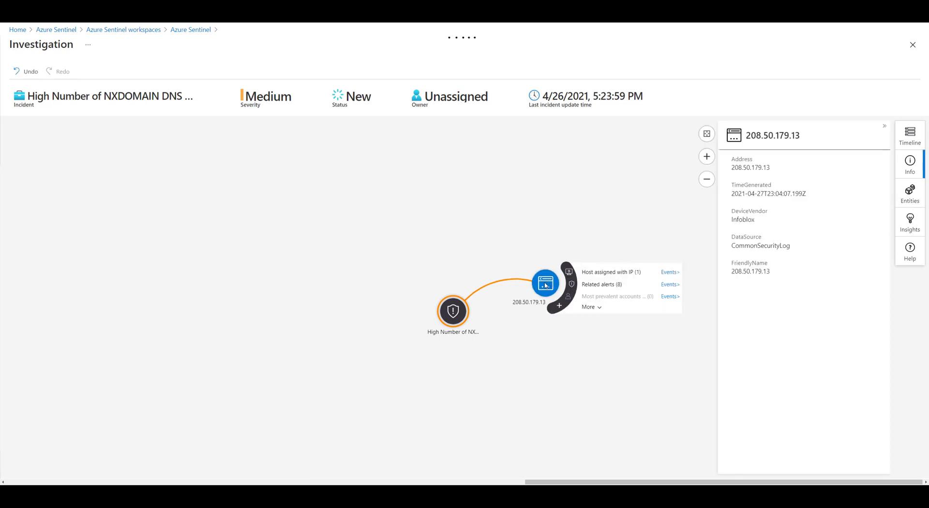
click(627, 289)
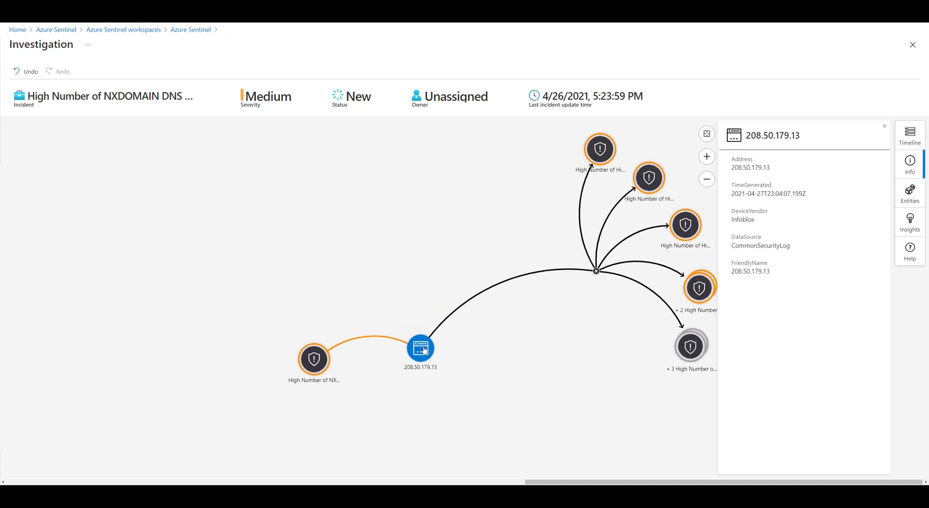
mouse_move(230, 330)
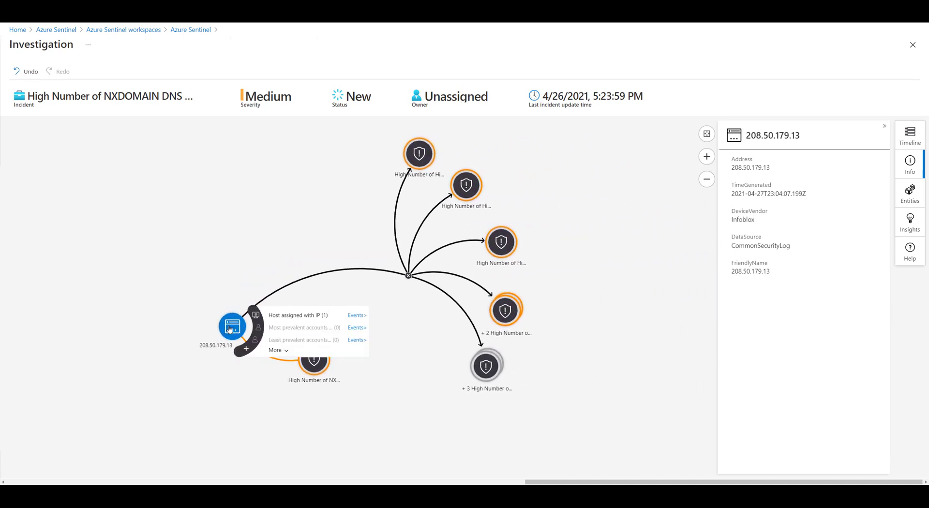
click(291, 315)
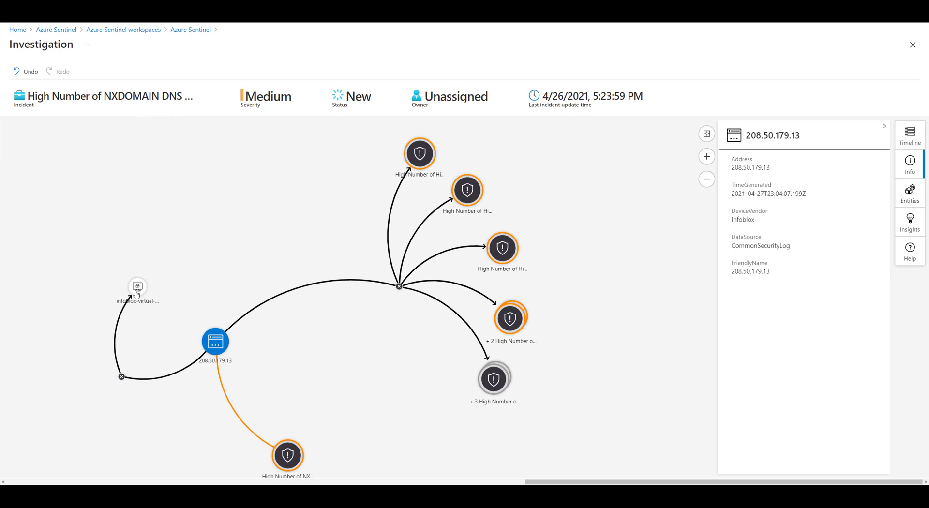
Step: Expand the assigned IPs of the infoblox-virtual-machine host in the investigation graph and open the host's full details
click(138, 290)
mouse_move(137, 294)
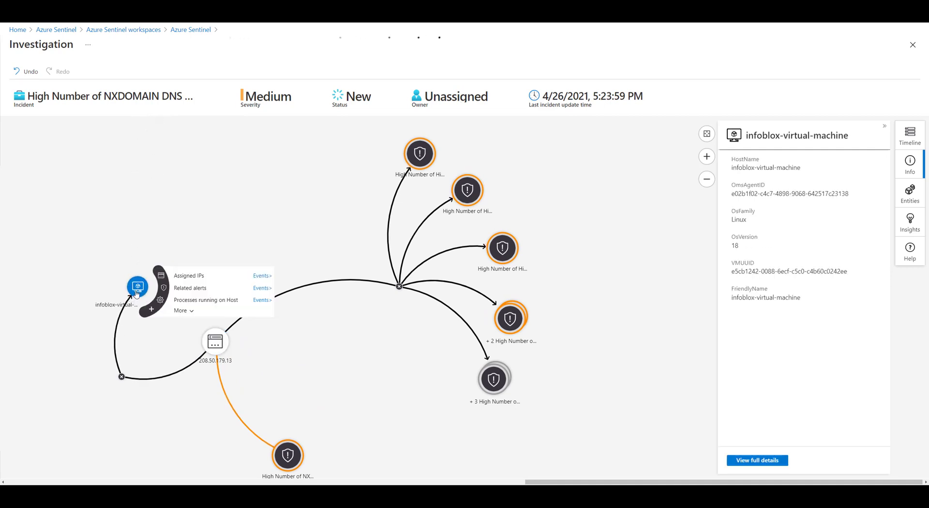
click(187, 276)
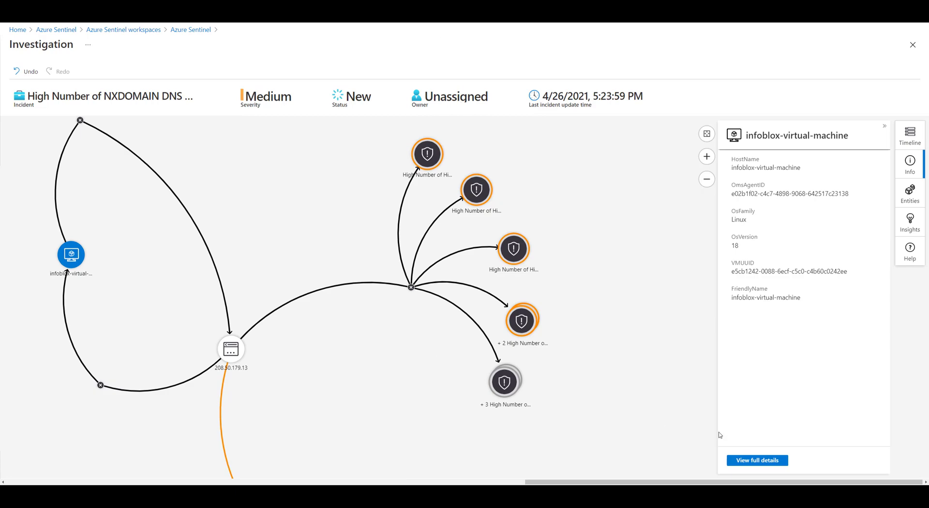
click(770, 461)
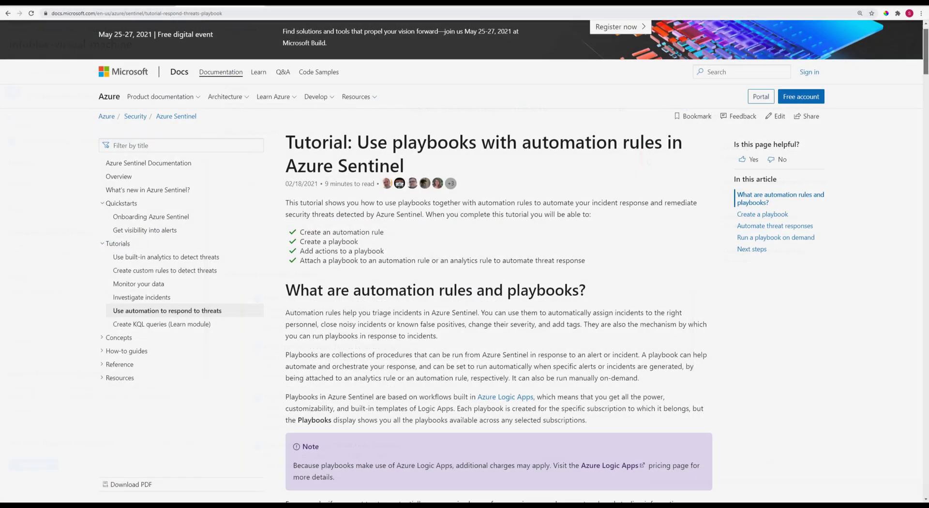
Step: Read through the tutorial on using playbooks with automation rules, covering playbook creation, trigger choice and adding actions
scroll(464, 254, down, 5)
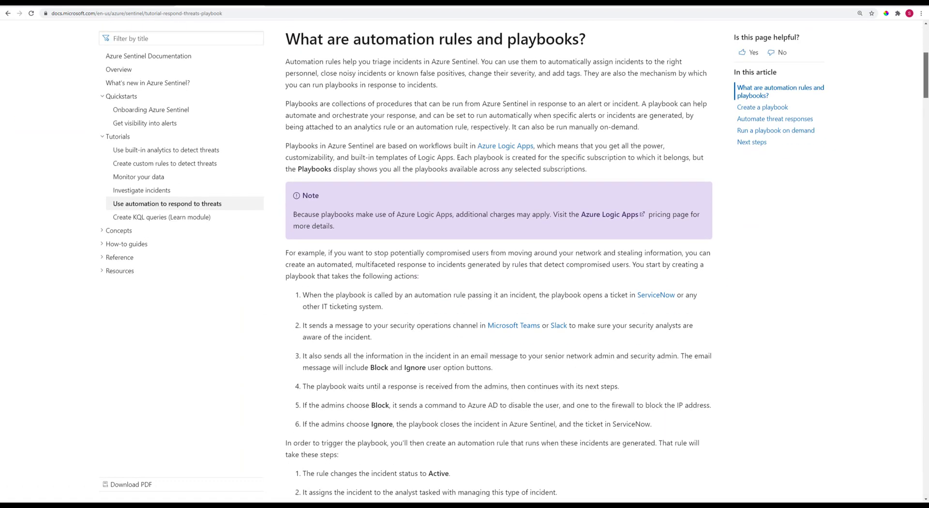
scroll(499, 261, down, 12)
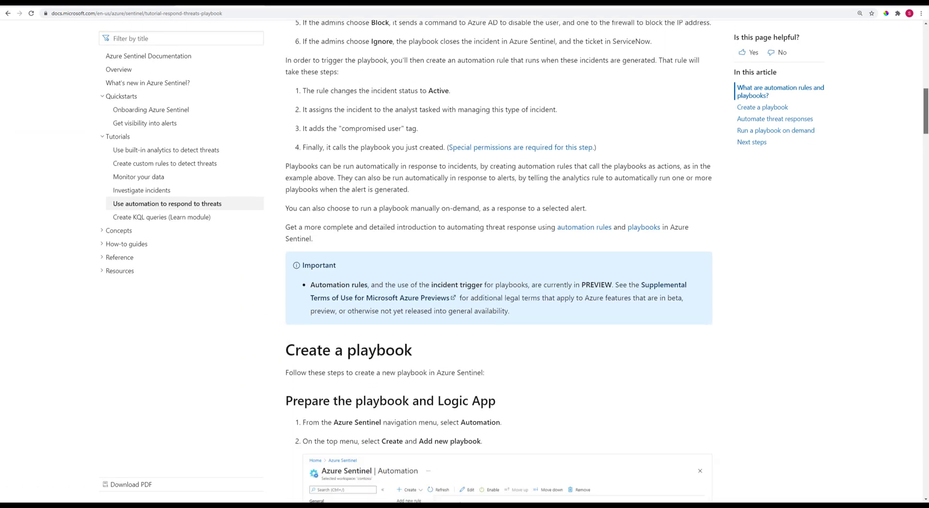
scroll(499, 261, down, 2)
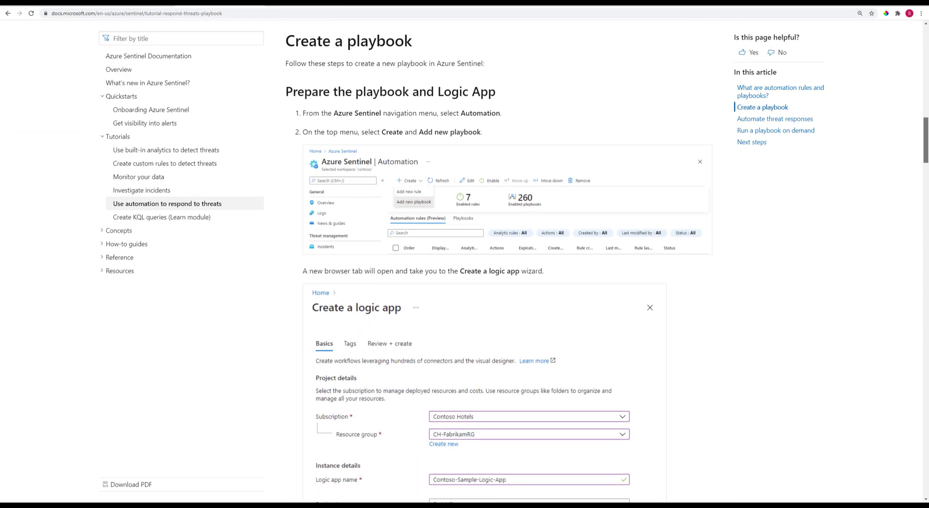
scroll(498, 261, down, 10)
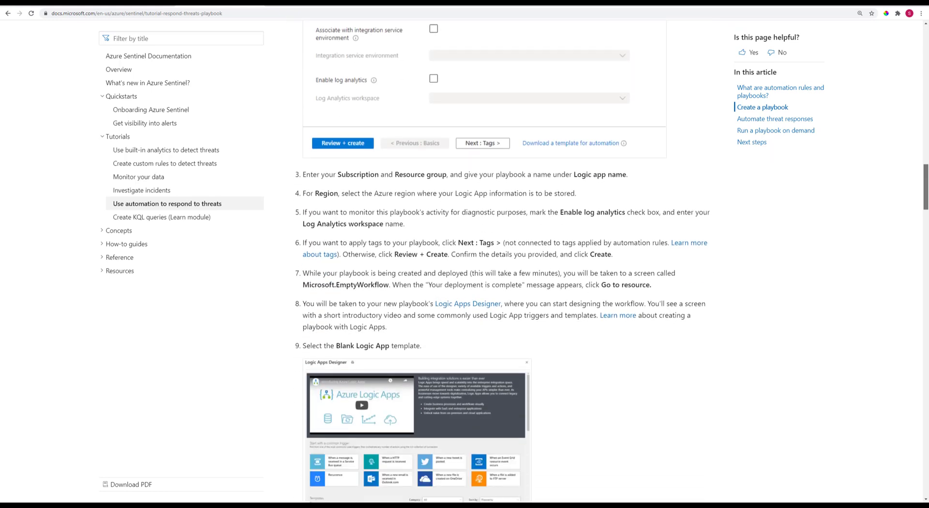
scroll(499, 261, down, 10)
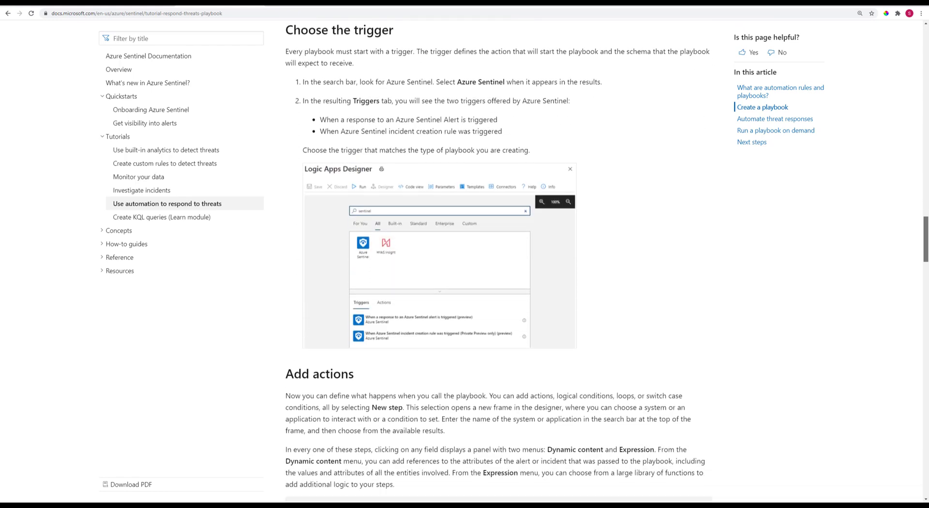
scroll(499, 262, down, 7)
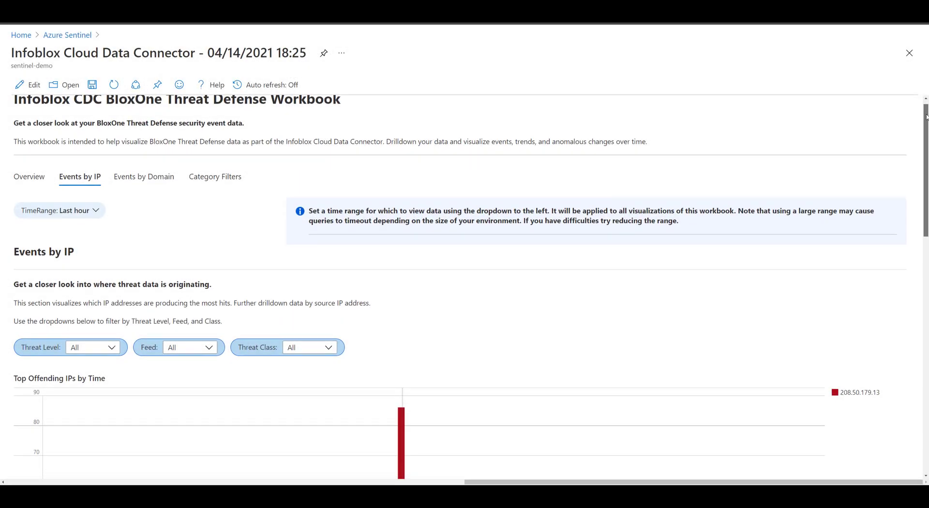
Step: Drill down into source IP 208.50.179.13 in the workbook's Events by IP and review its detailed events and top domains graph
scroll(924, 183, down, 5)
drag(923, 183, 926, 330)
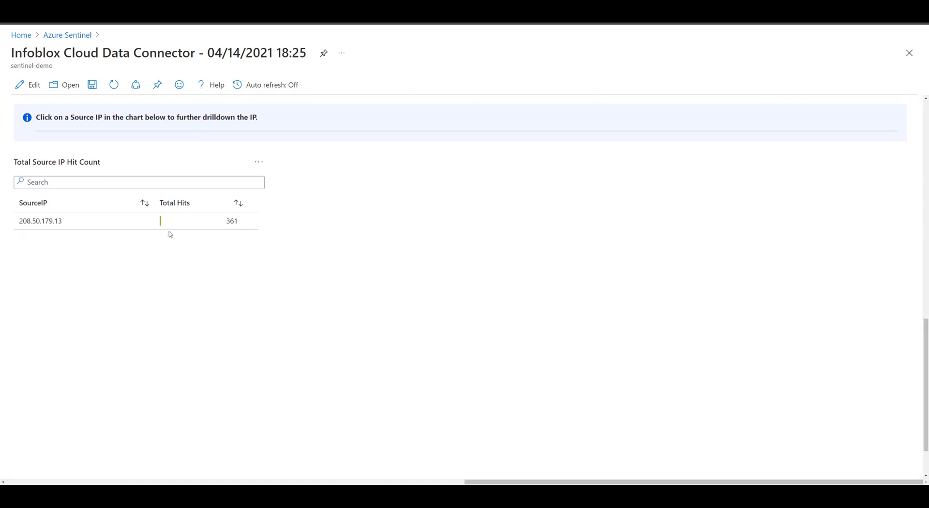
click(145, 224)
scroll(148, 300, down, 1)
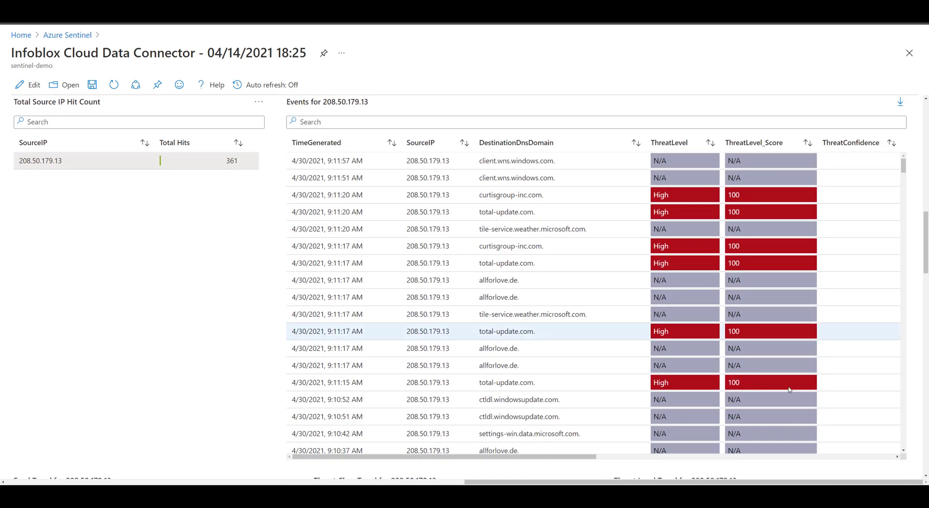
drag(490, 458, 792, 458)
drag(926, 266, 923, 385)
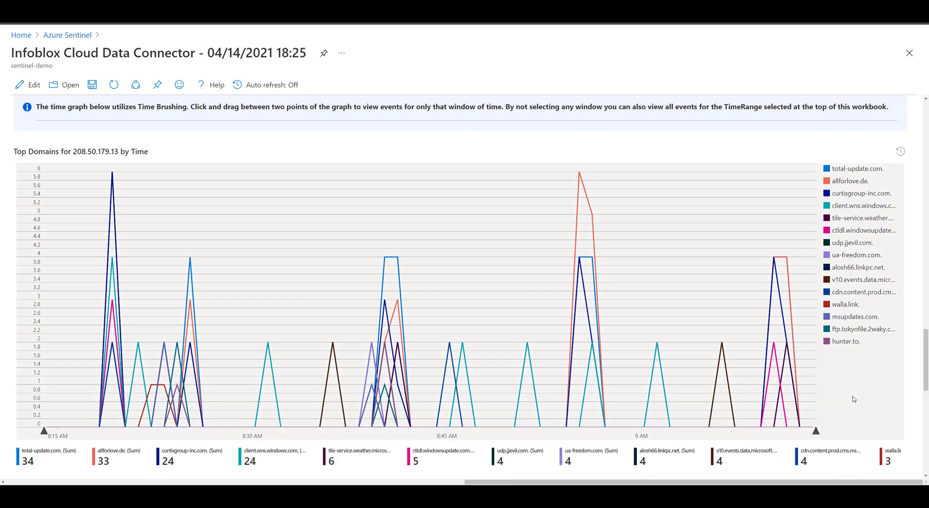